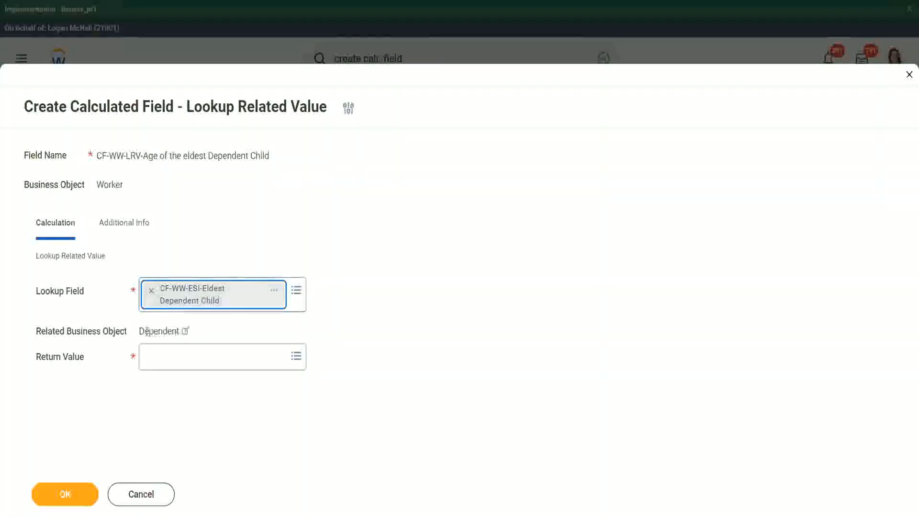
# Review the lookup field's Extract Single Instance definition, including its business object, and the related business object
pyautogui.moveTo(139, 332); pyautogui.dragTo(183, 329)
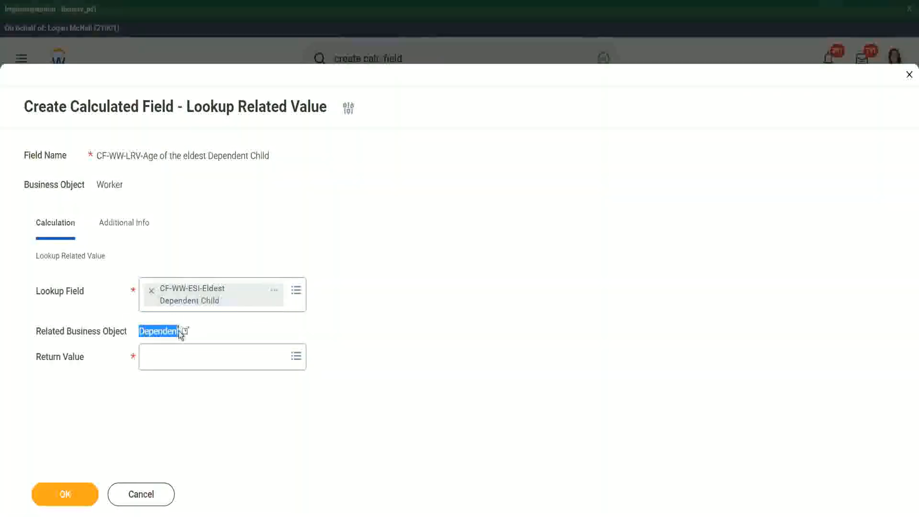
pyautogui.click(274, 292)
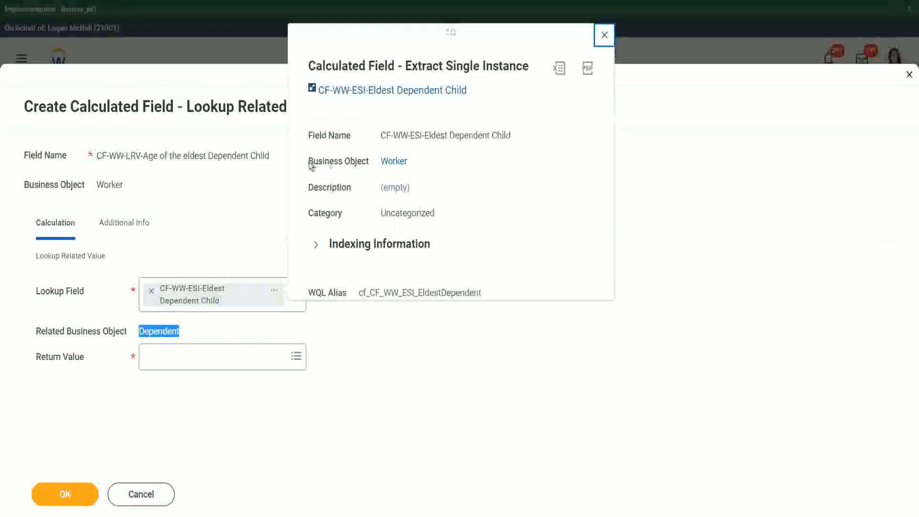
pyautogui.moveTo(310, 162); pyautogui.dragTo(378, 163)
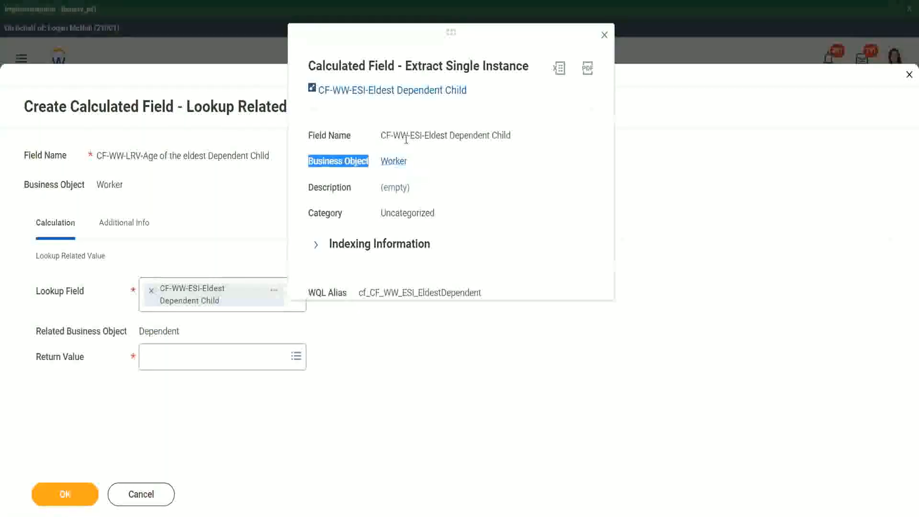
pyautogui.moveTo(415, 135); pyautogui.dragTo(441, 136)
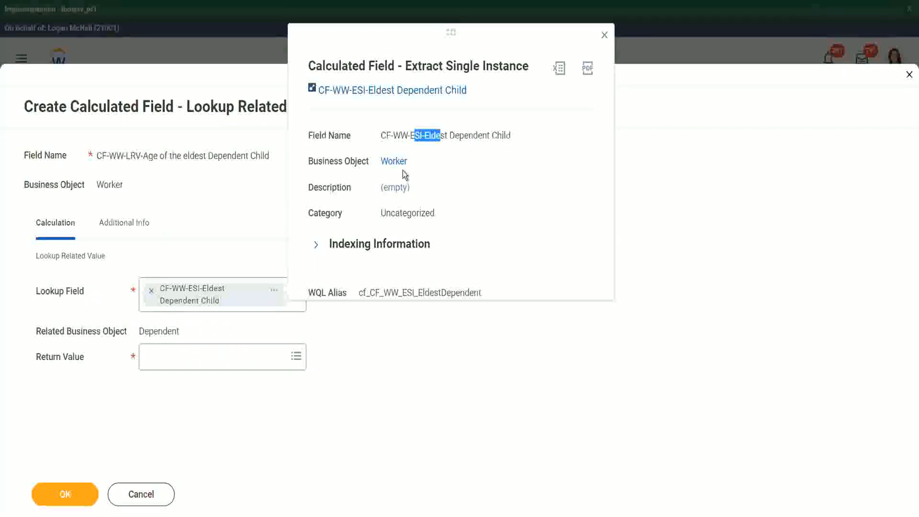
pyautogui.click(426, 160)
pyautogui.click(605, 35)
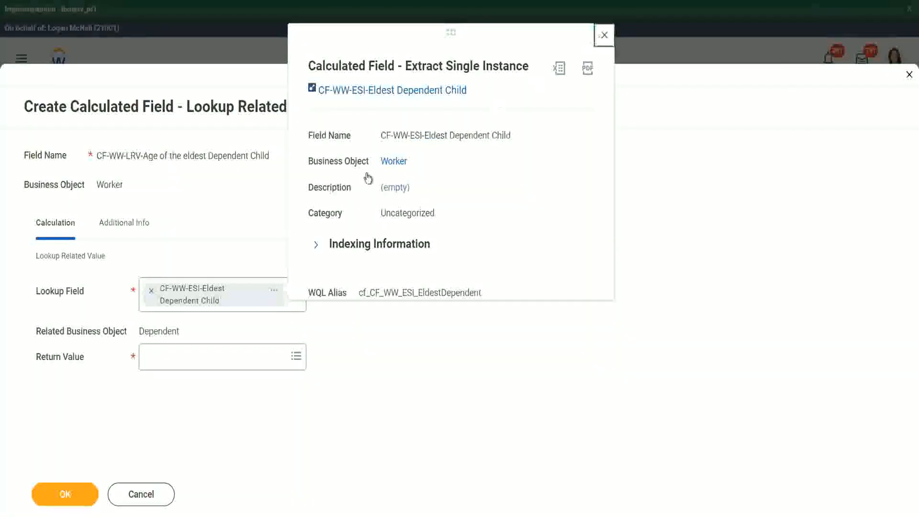
pyautogui.moveTo(139, 332); pyautogui.dragTo(181, 331)
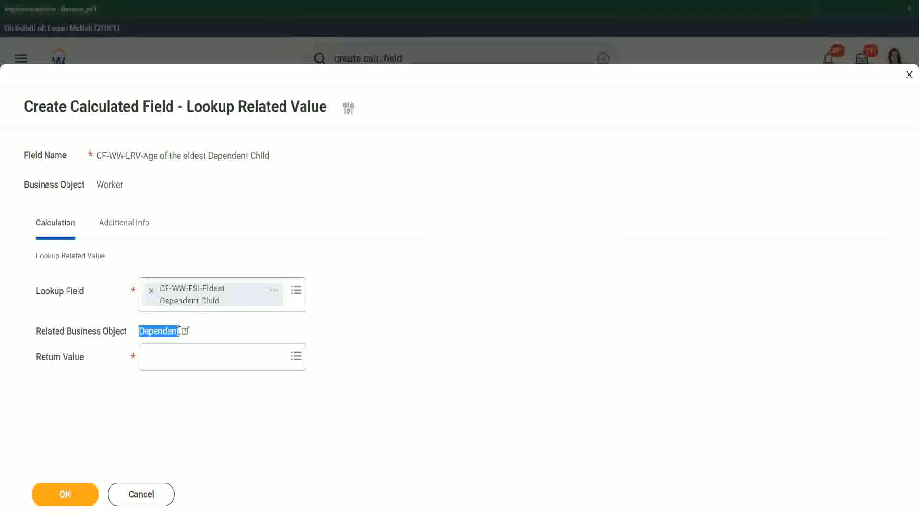
# Set the return value to the Dependent's Age field, check its description, and save the calculated field
pyautogui.click(162, 360)
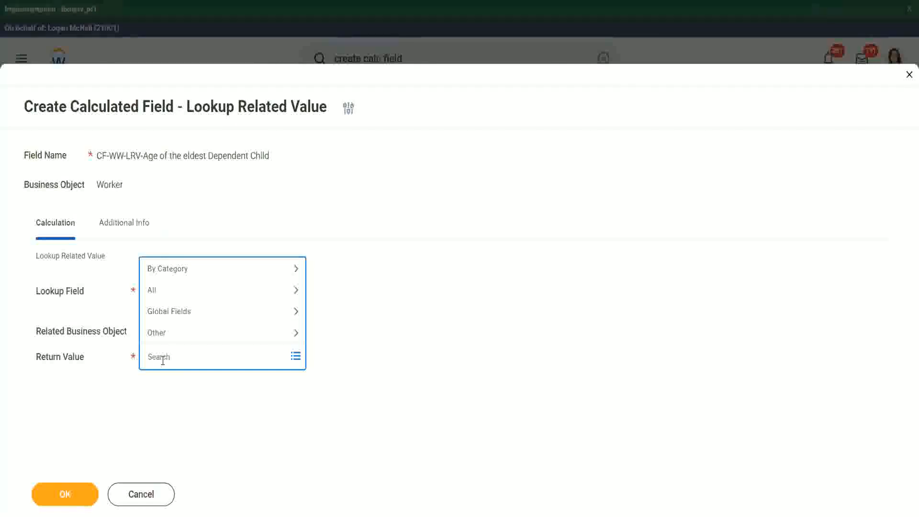
pyautogui.write('e')
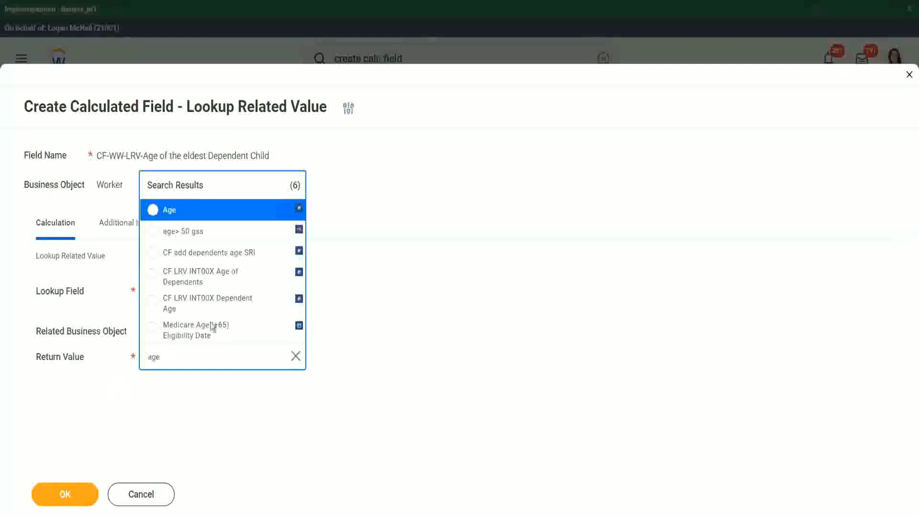
pyautogui.click(235, 219)
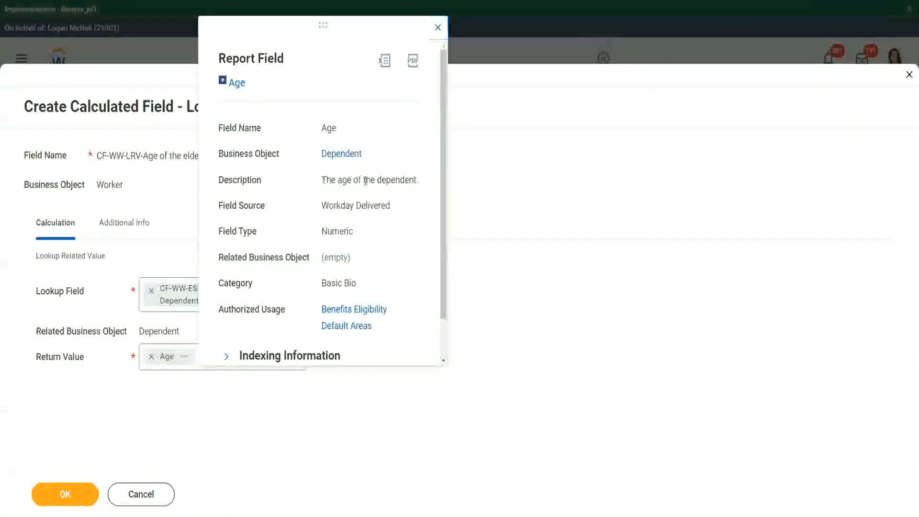
pyautogui.moveTo(322, 180); pyautogui.dragTo(419, 180)
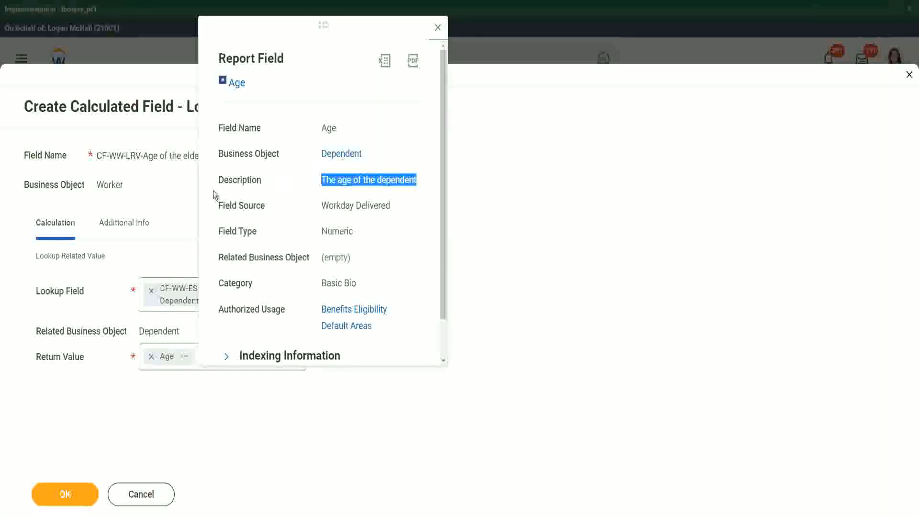
pyautogui.click(154, 205)
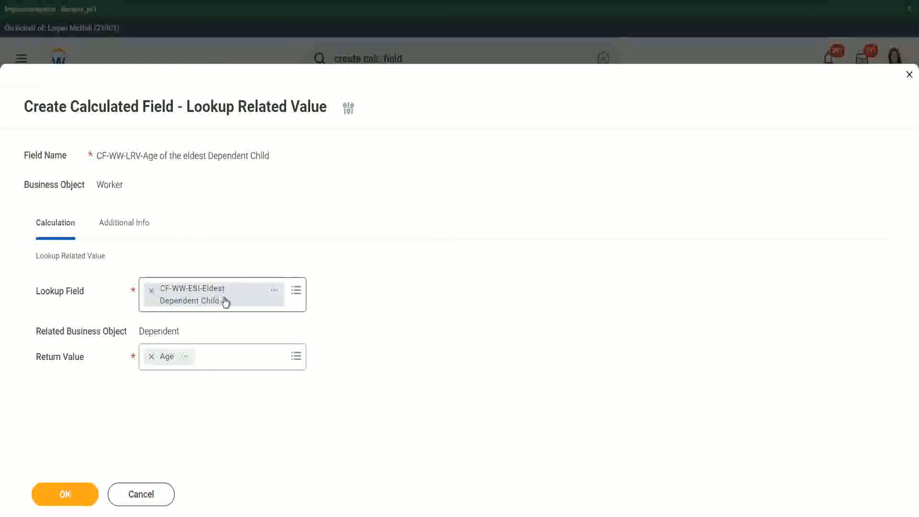
pyautogui.click(73, 493)
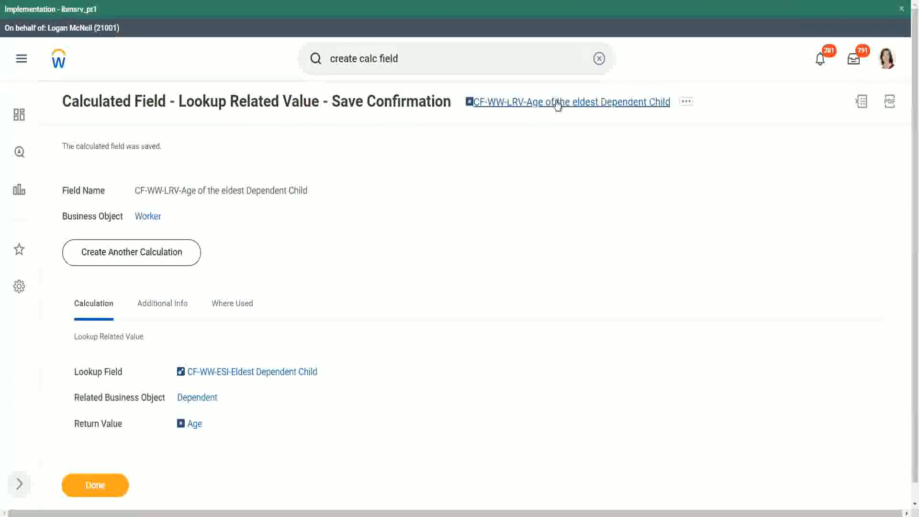
# Copy the saved calculated field's name and close the save confirmation
pyautogui.rightClick(556, 104)
pyautogui.click(579, 156)
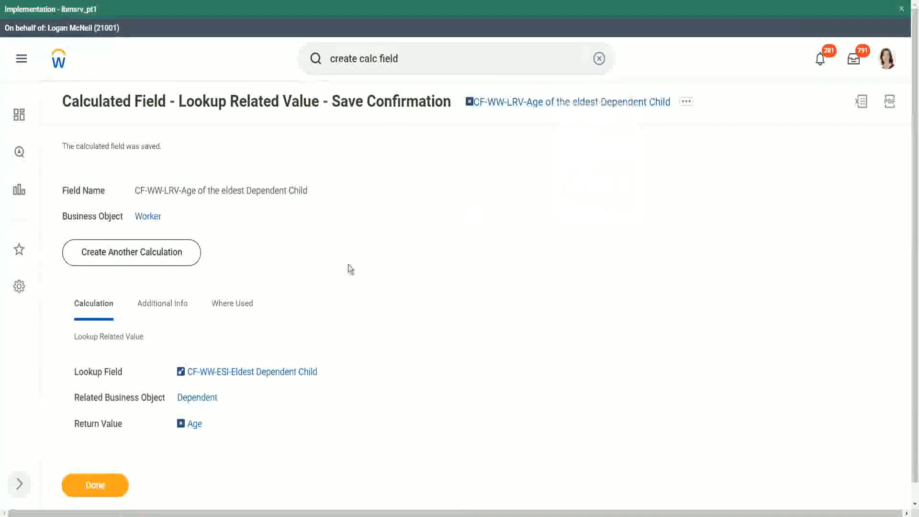
pyautogui.click(96, 485)
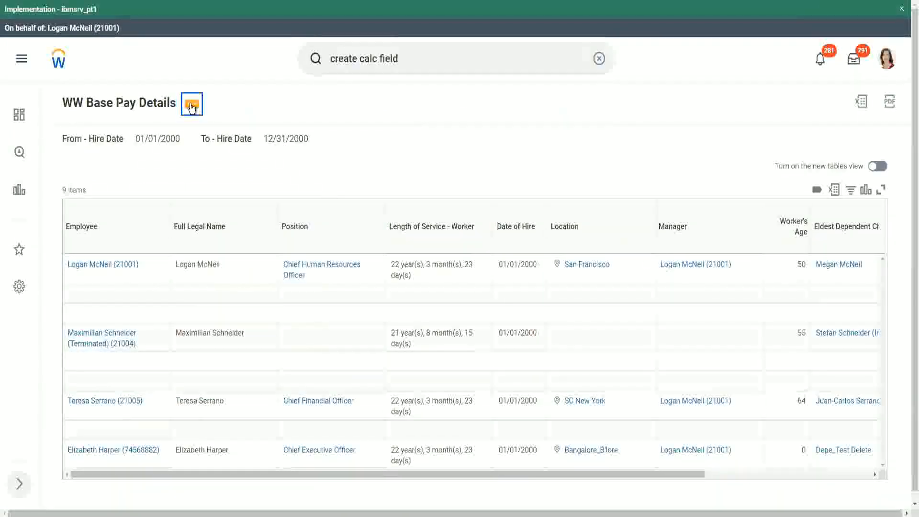
# Open the WW Base Pay Details custom report for editing
pyautogui.click(192, 107)
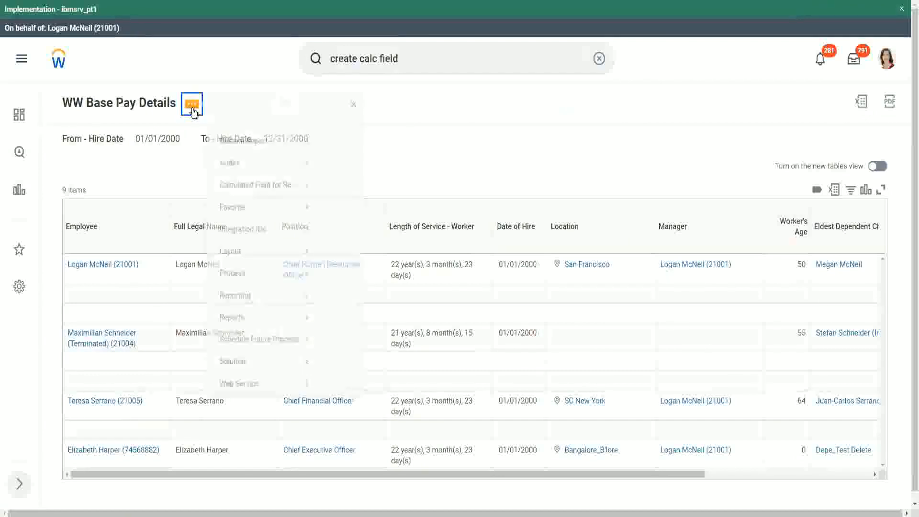
pyautogui.moveTo(250, 159)
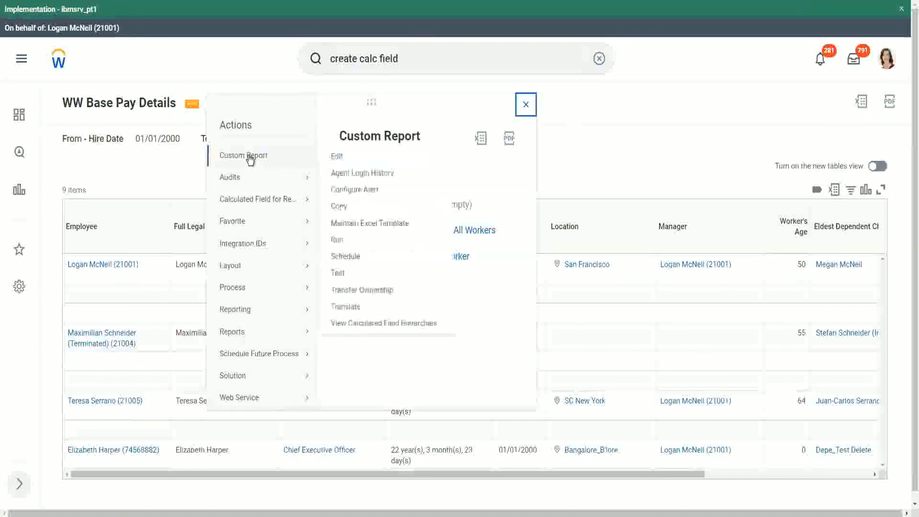
pyautogui.click(338, 157)
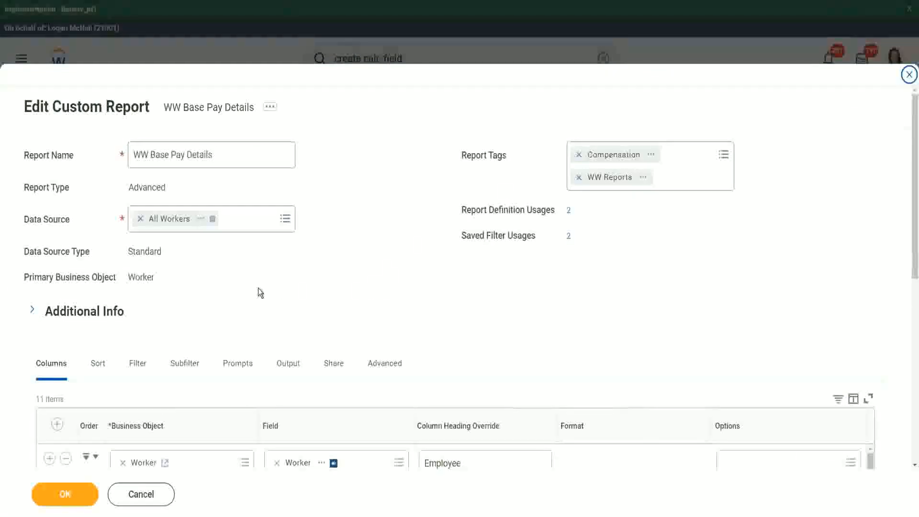
# Add a Worker column below Eldest Dependent Child using the field CF-WW-LRV-Age of the eldest Dependent Child
pyautogui.scroll(-8, 258, 288)
pyautogui.scroll(-3, 254, 247)
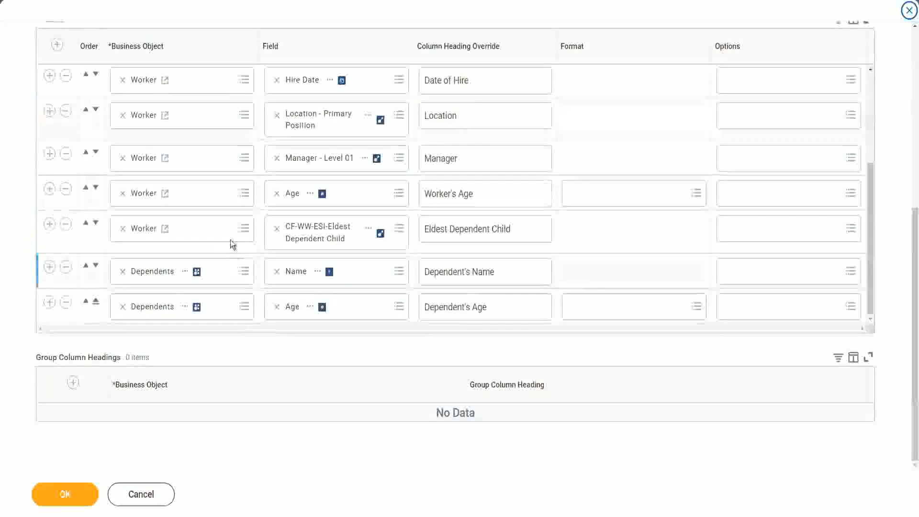
pyautogui.click(49, 224)
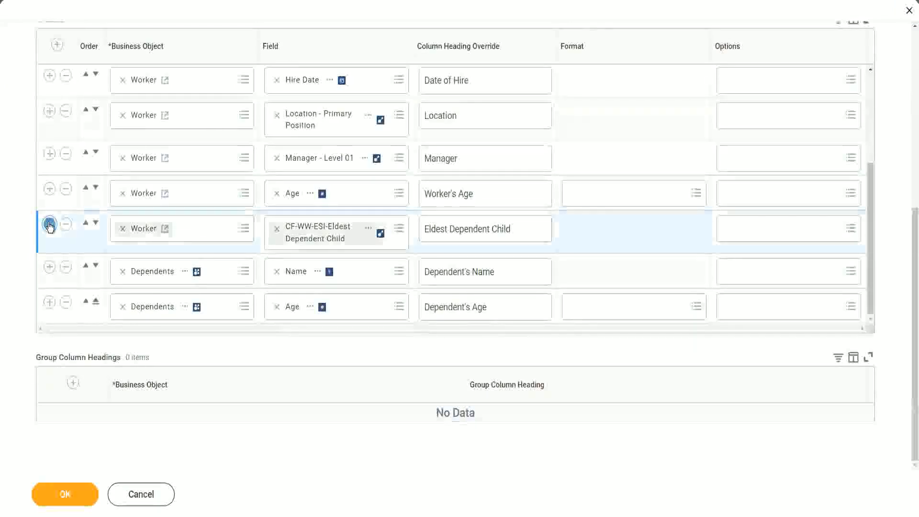
pyautogui.click(301, 278)
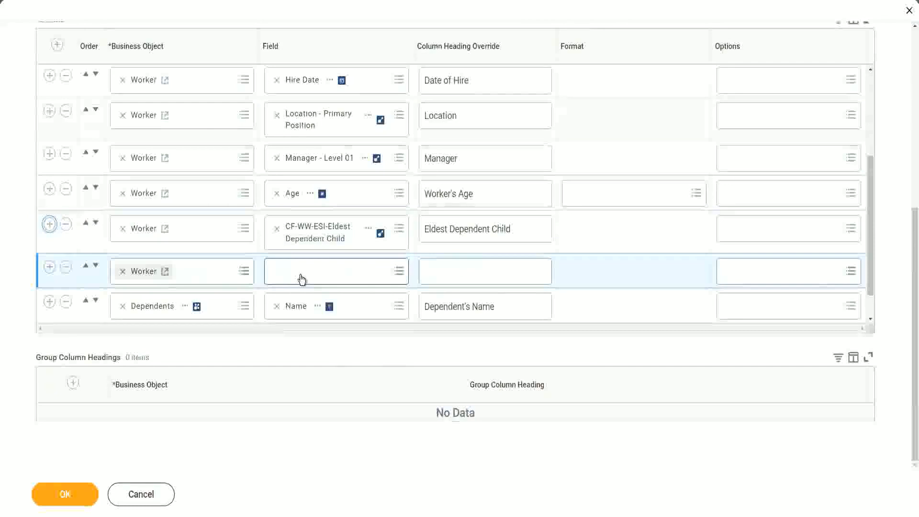
pyautogui.click(301, 279)
pyautogui.hotkey('ctrl', 'v')
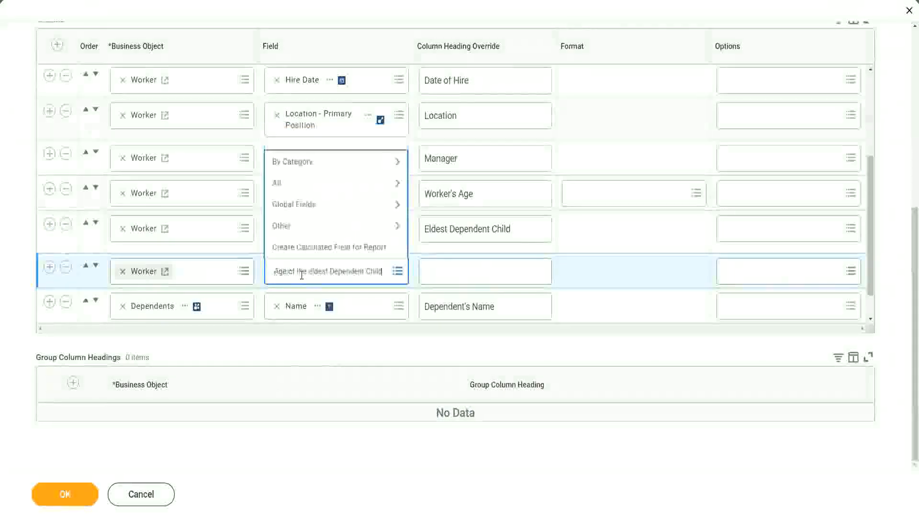
pyautogui.press('Return')
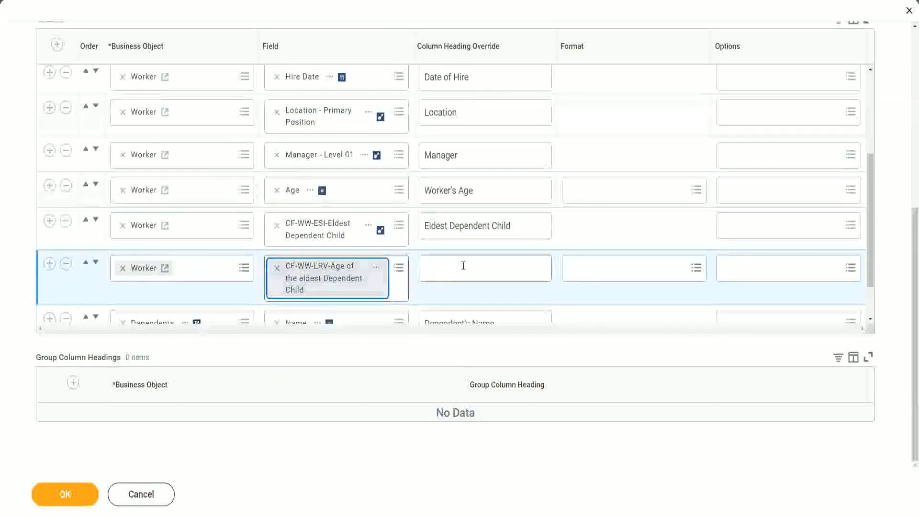
# Override the new column's heading with "Age of the Eldest Dependent Child" and save the report
pyautogui.click(464, 265)
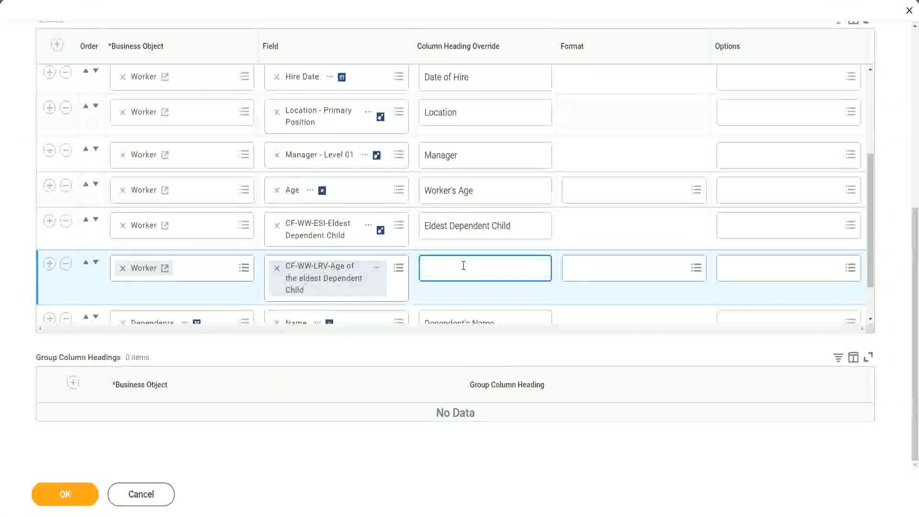
pyautogui.write('Age of the E')
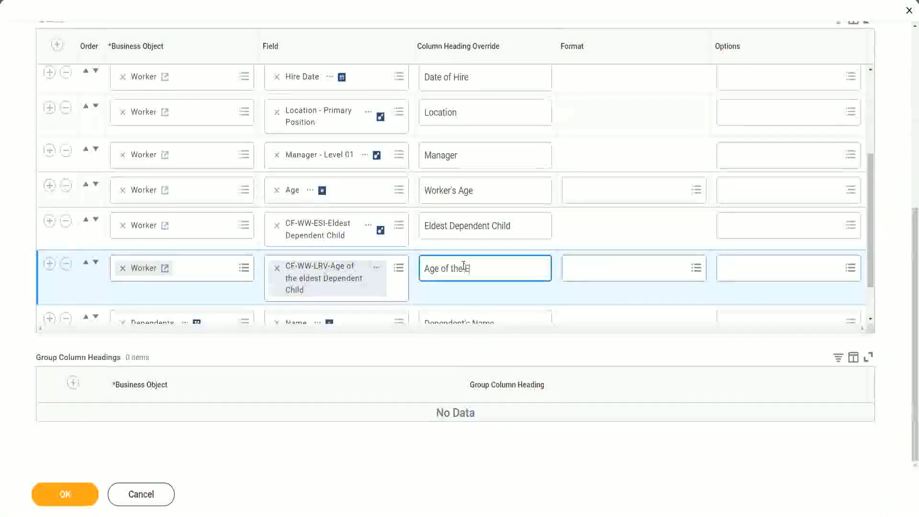
pyautogui.write('ldest De')
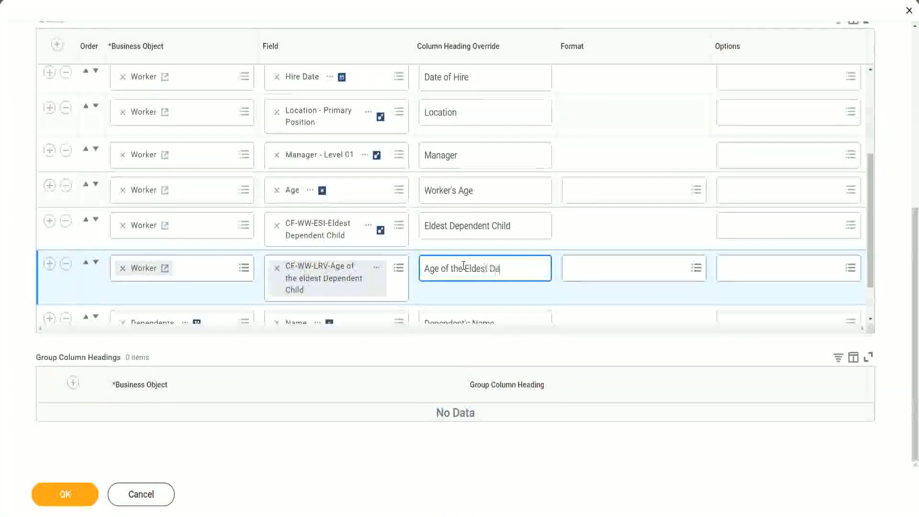
pyautogui.write('pendent Child')
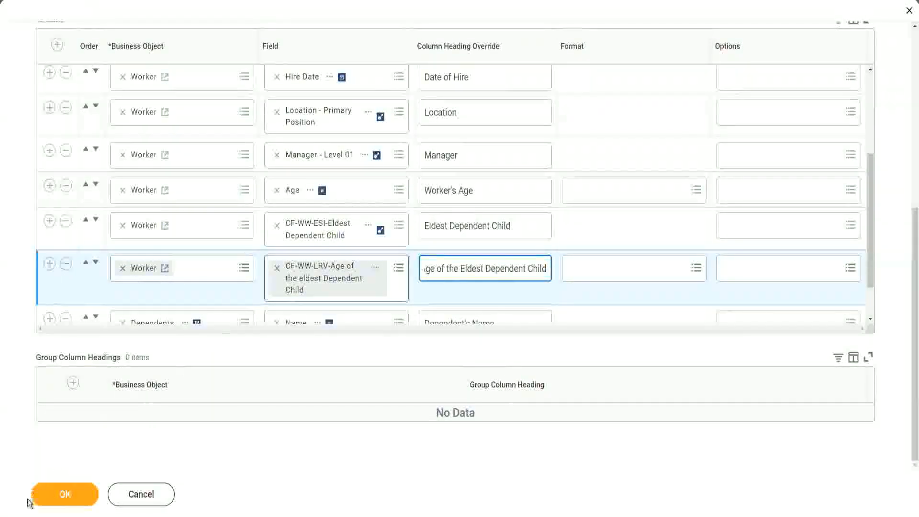
pyautogui.click(54, 502)
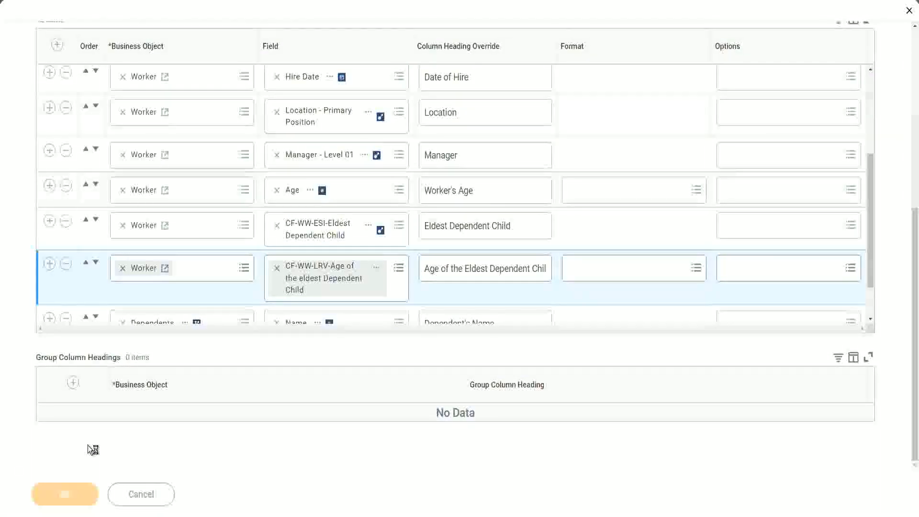
# Start running the report and set the hire date range from 01/01/2000 to 12/31/2000
pyautogui.click(83, 489)
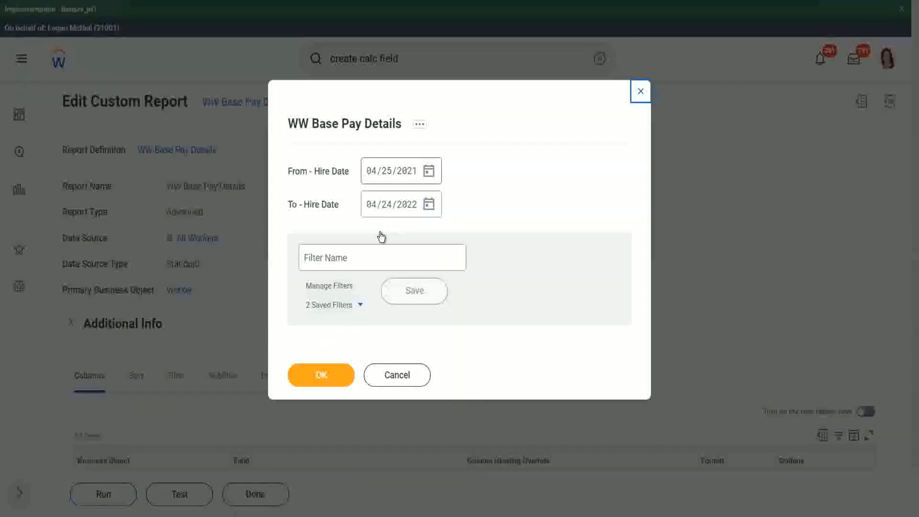
pyautogui.write('01/01/20')
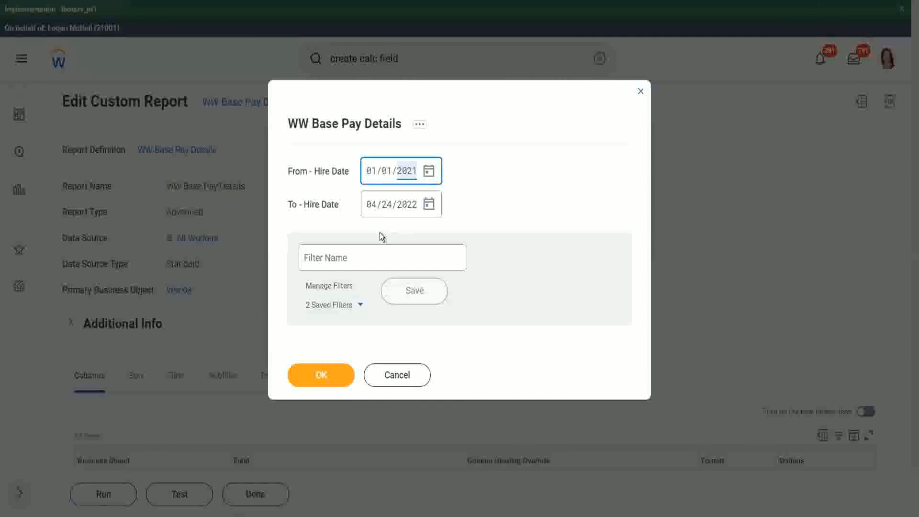
pyautogui.write('00')
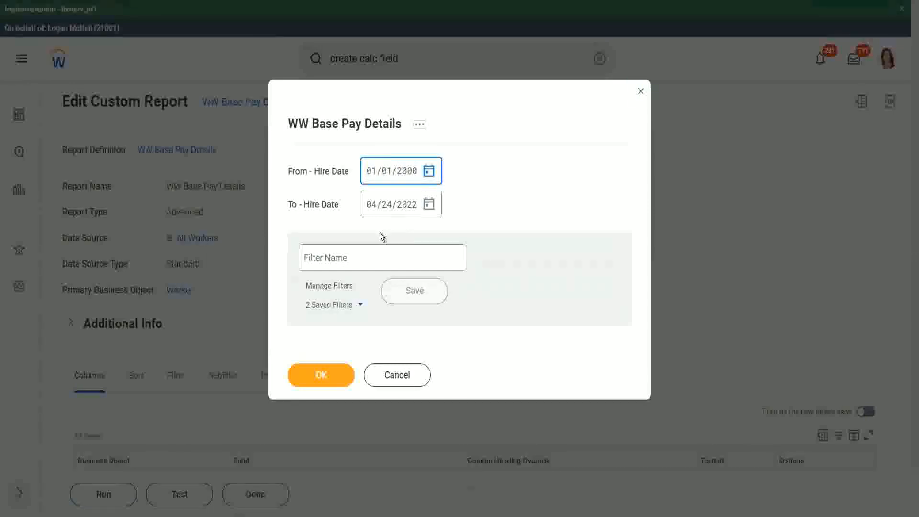
pyautogui.press('Tab')
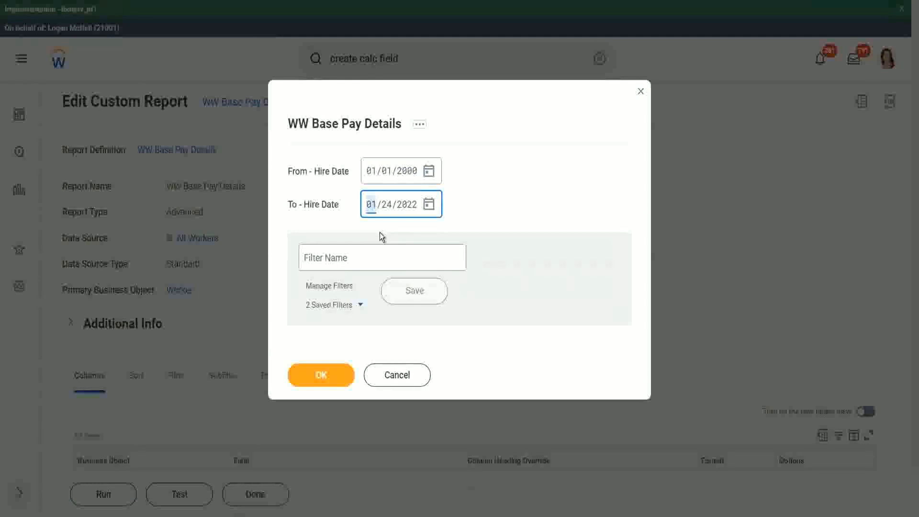
pyautogui.write('12/31/')
pyautogui.write('2000')
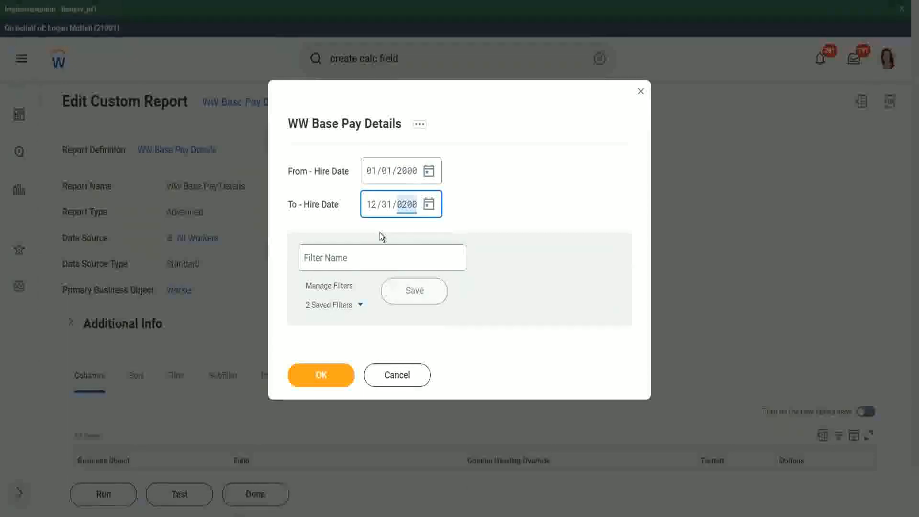
# Save the prompt values as a filter named 2000 and generate the report
pyautogui.click(353, 257)
pyautogui.write('2000')
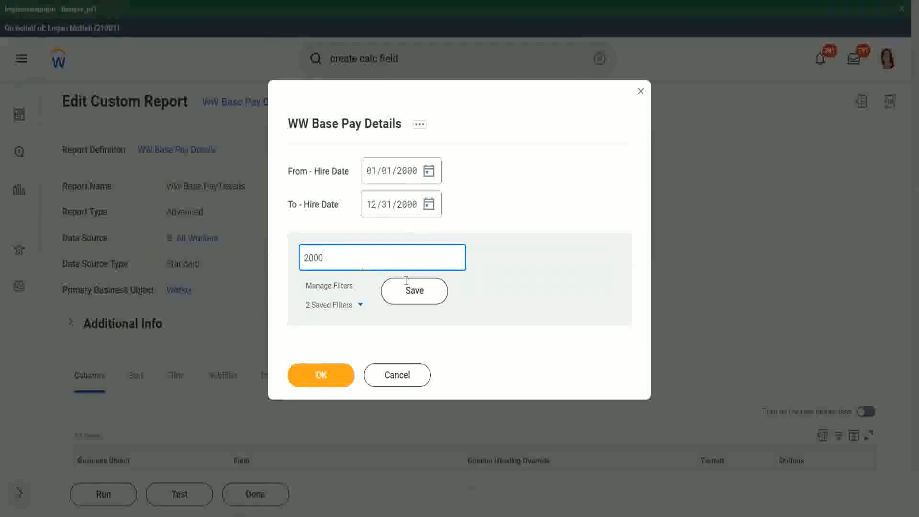
pyautogui.click(408, 287)
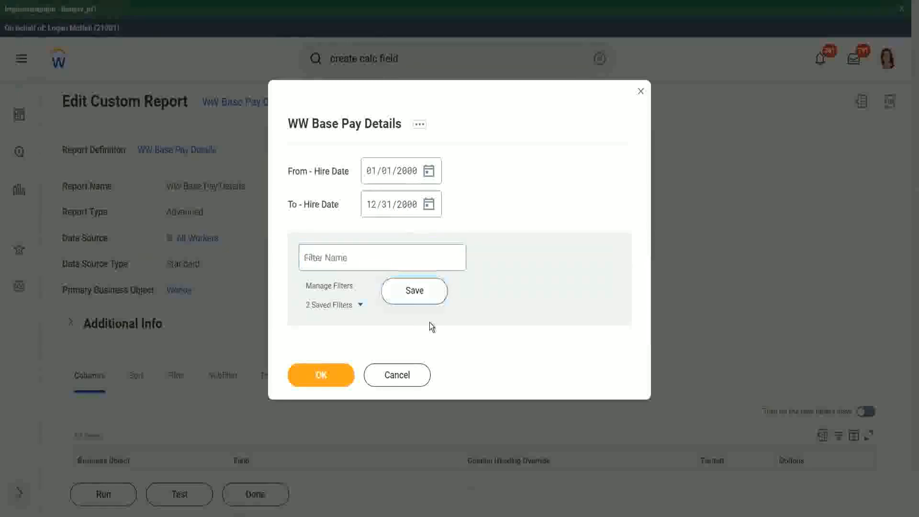
pyautogui.click(318, 378)
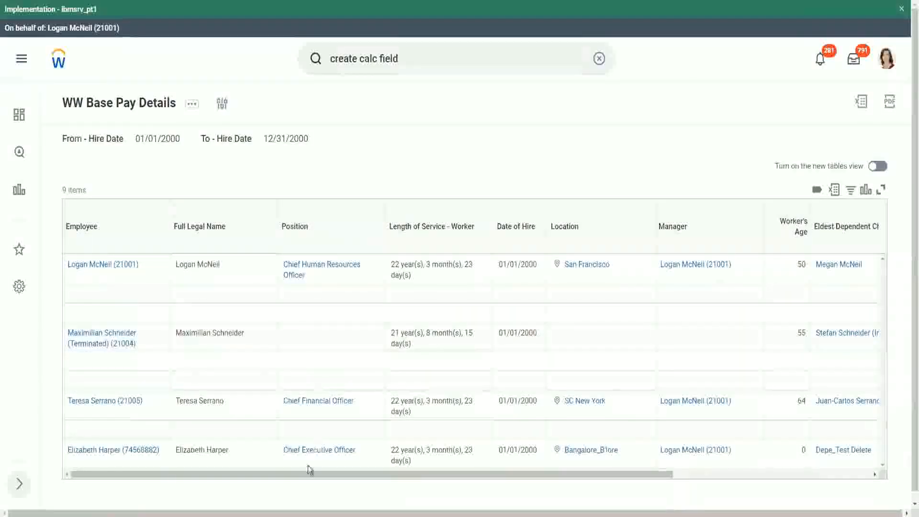
# Compare each worker's Age of the Eldest Dependent Child value with the ages listed under Dependents in the report output
pyautogui.moveTo(303, 474); pyautogui.dragTo(607, 193)
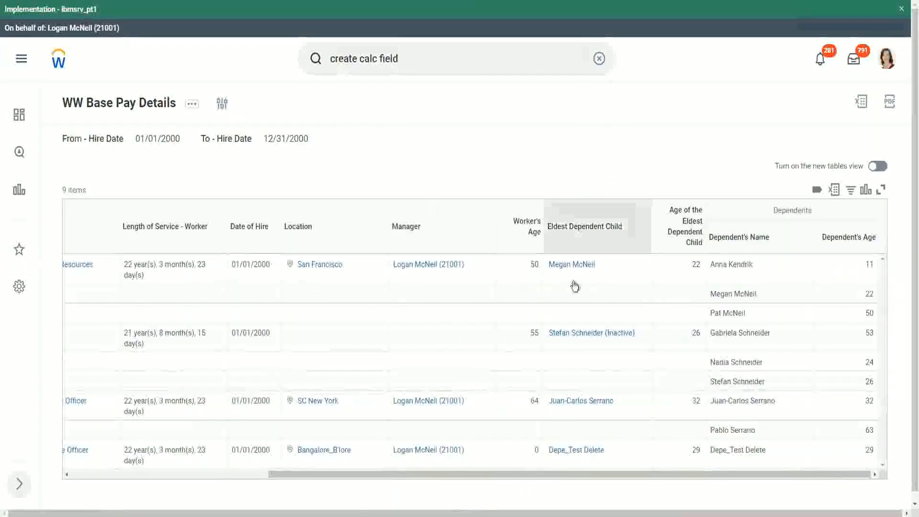
pyautogui.doubleClick(696, 264)
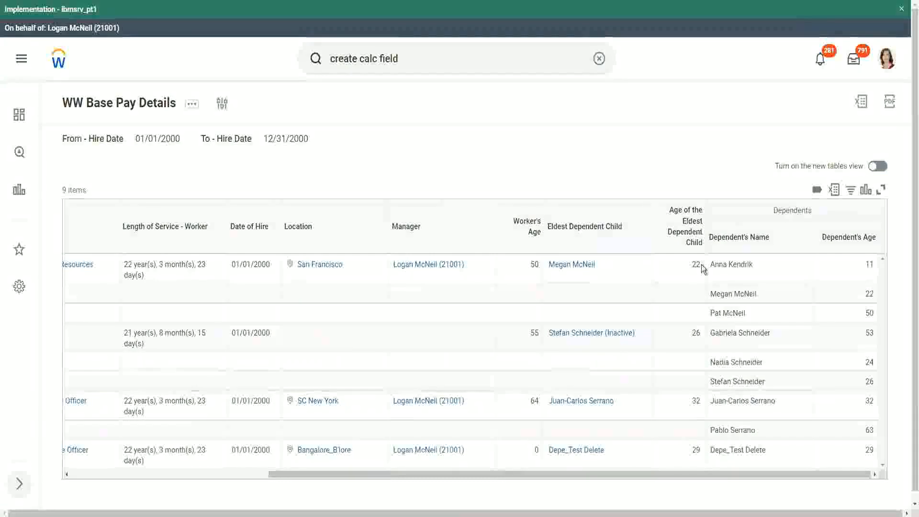
pyautogui.doubleClick(868, 294)
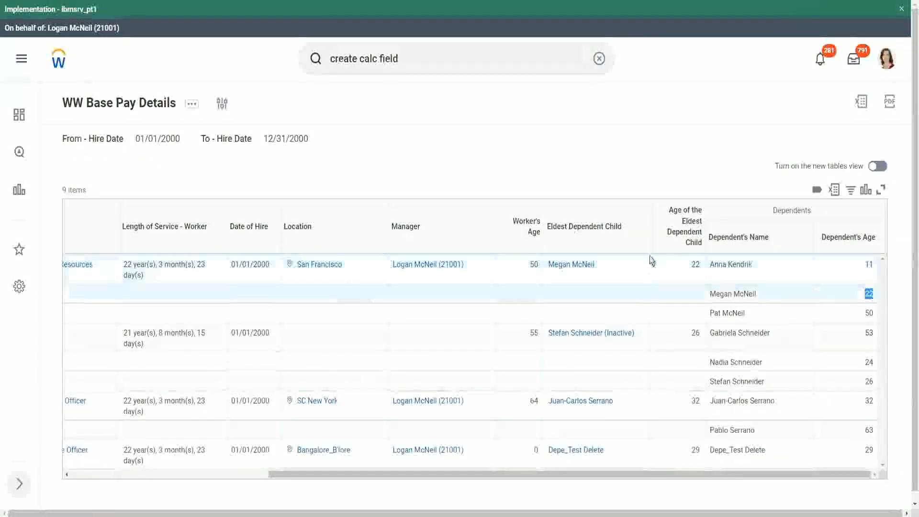
pyautogui.doubleClick(695, 265)
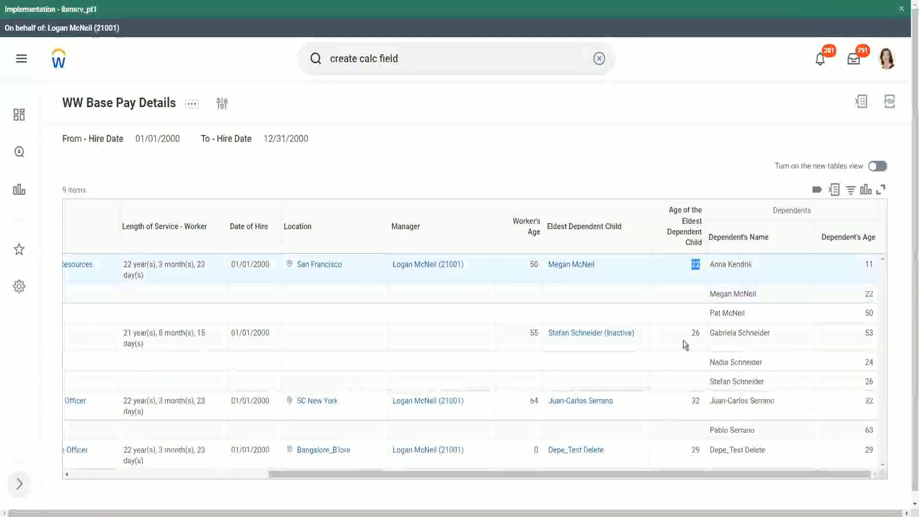
pyautogui.doubleClick(696, 333)
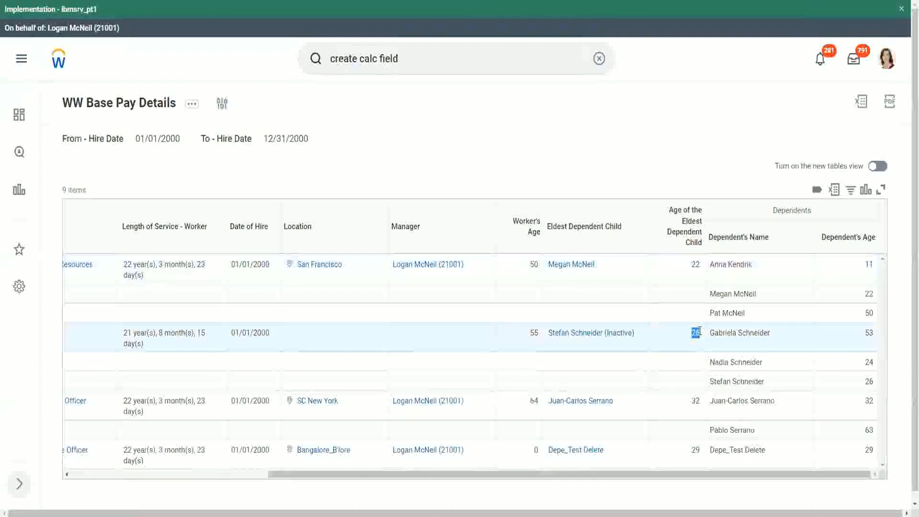
pyautogui.doubleClick(695, 402)
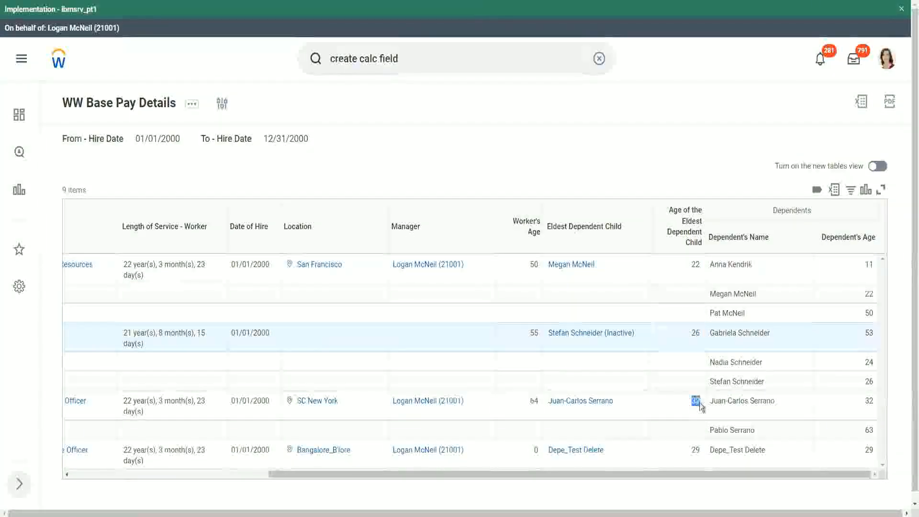
pyautogui.doubleClick(869, 400)
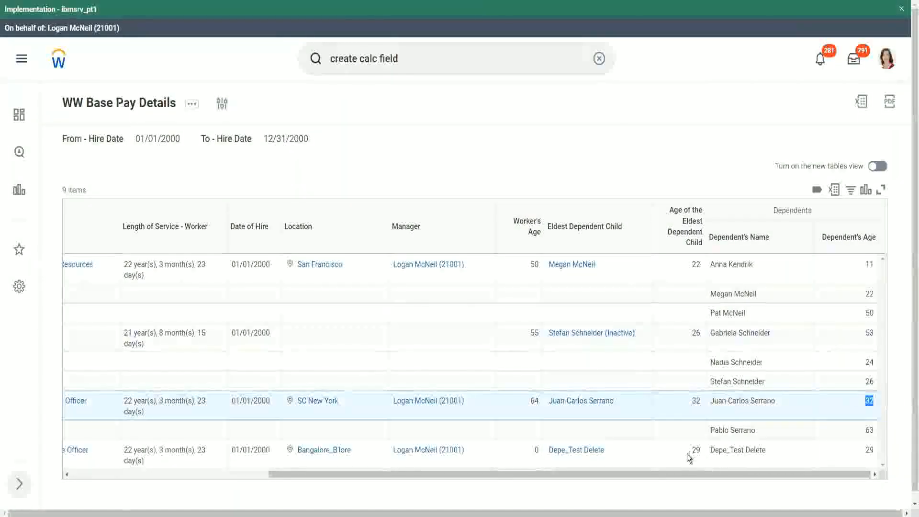
pyautogui.moveTo(692, 451); pyautogui.dragTo(699, 449)
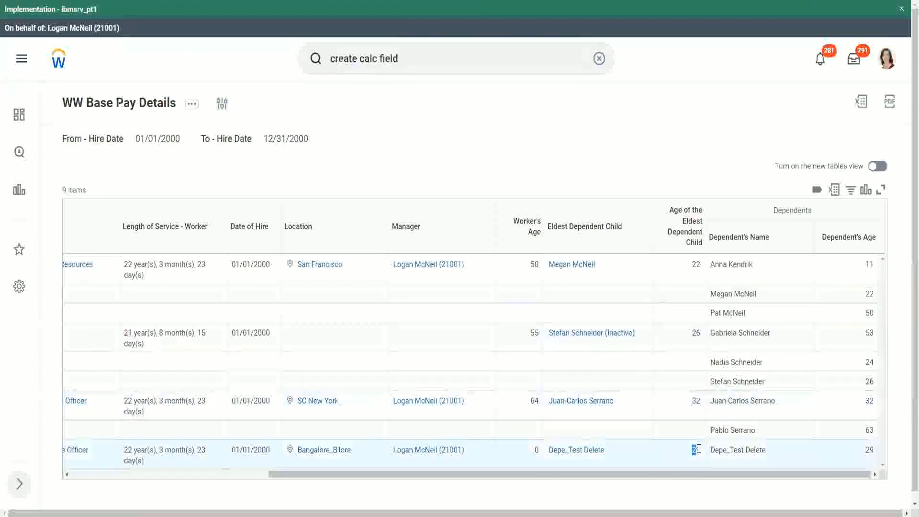
pyautogui.doubleClick(869, 450)
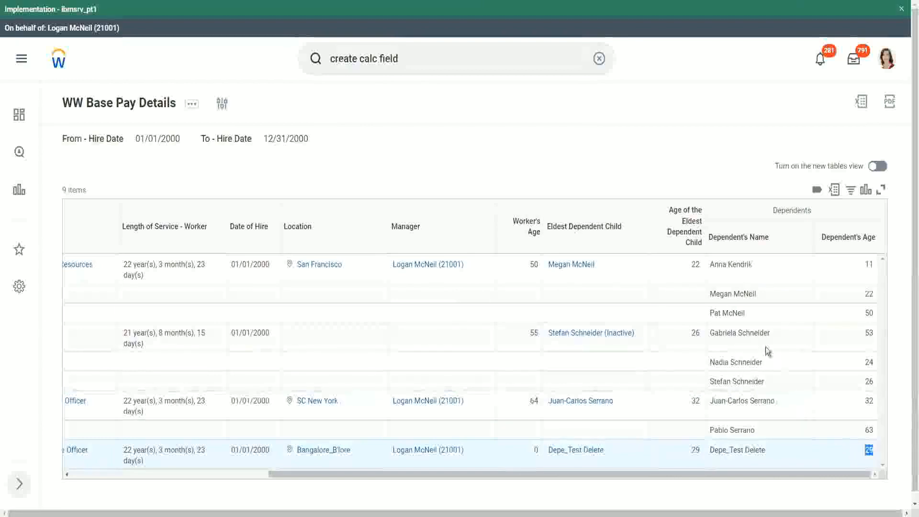
pyautogui.click(692, 147)
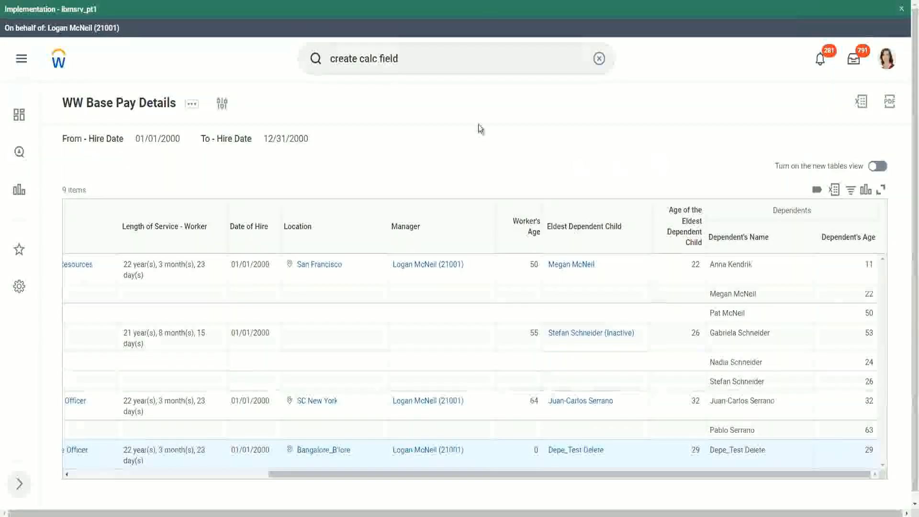
# Edit the report definition and add a filter condition on CF-WW-LRV-Age of the eldest Dependent Child below the Eldest Dependent Child condition
pyautogui.click(192, 106)
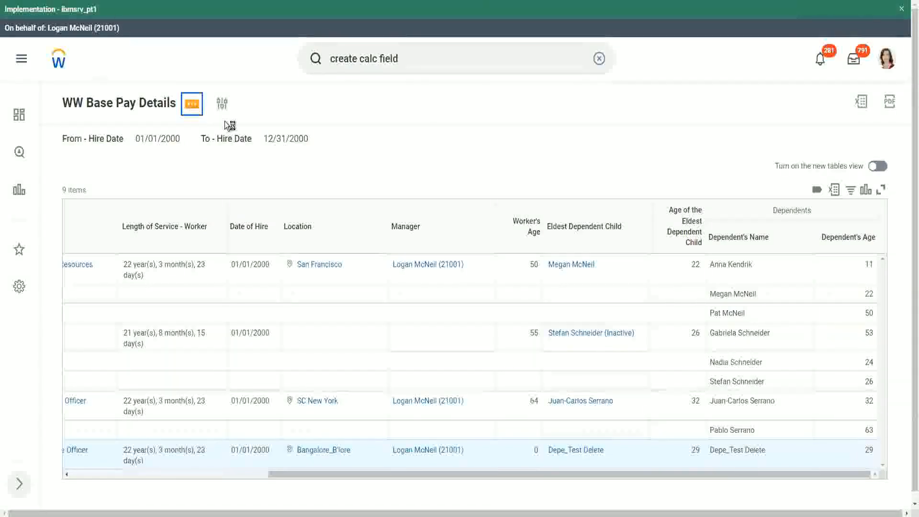
pyautogui.moveTo(278, 160)
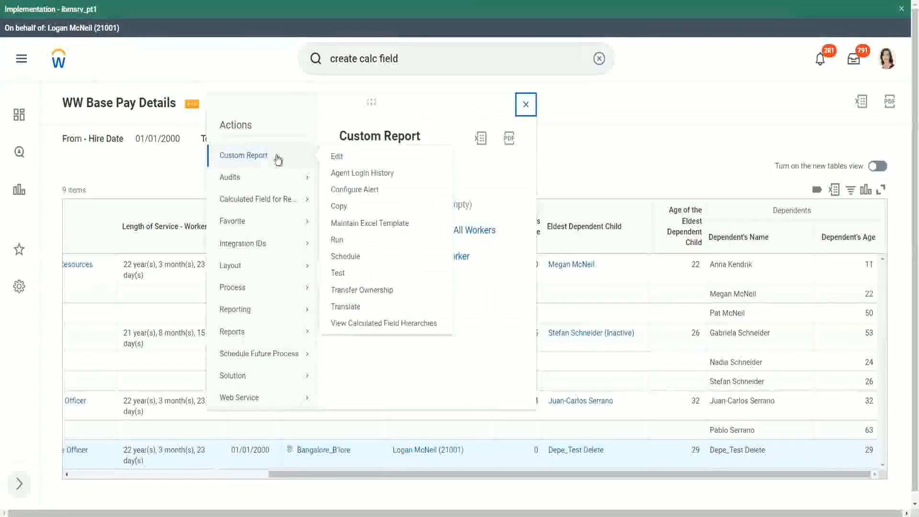
pyautogui.click(337, 157)
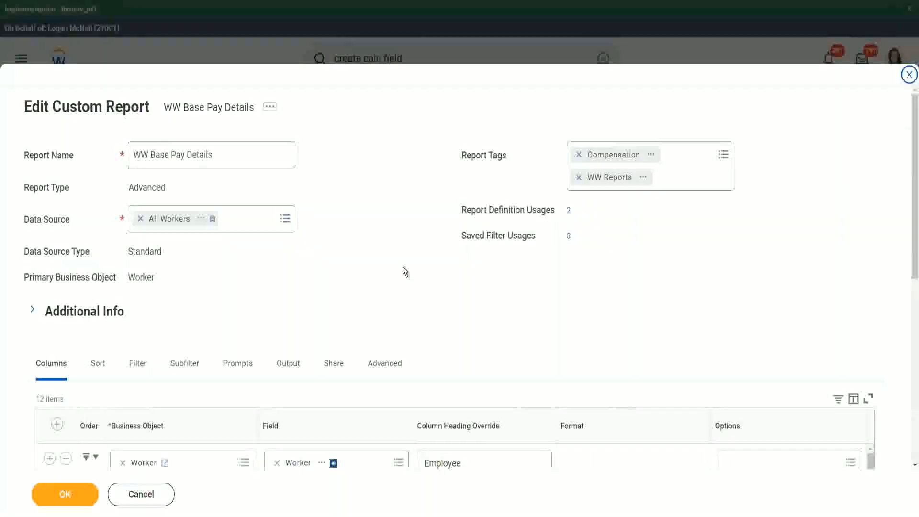
pyautogui.scroll(-3, 550, 139)
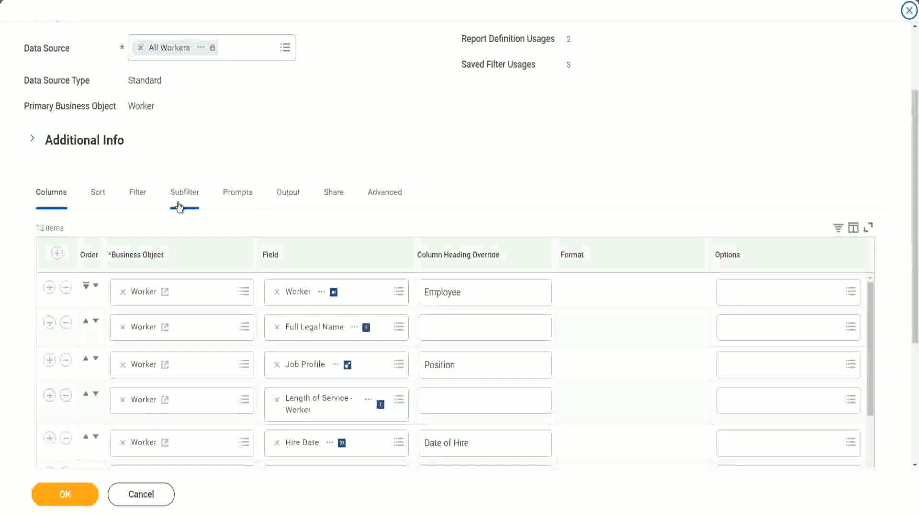
pyautogui.click(139, 193)
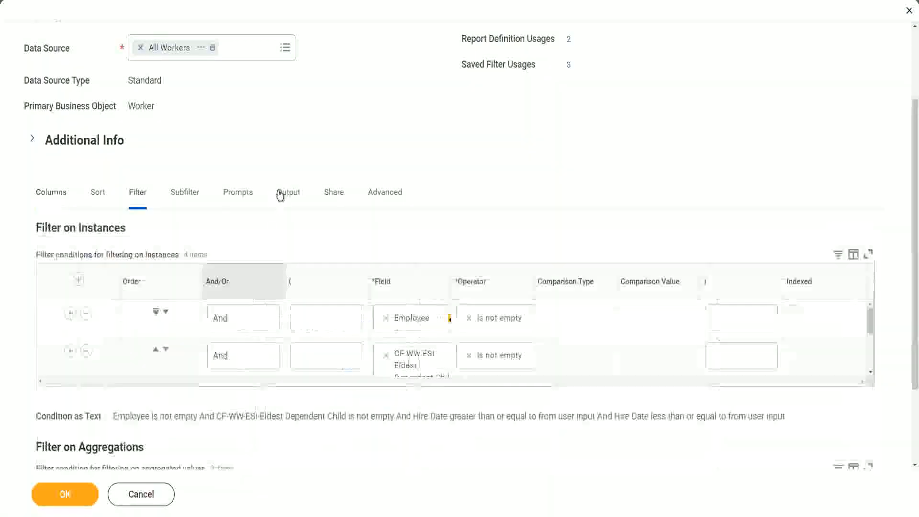
pyautogui.click(50, 351)
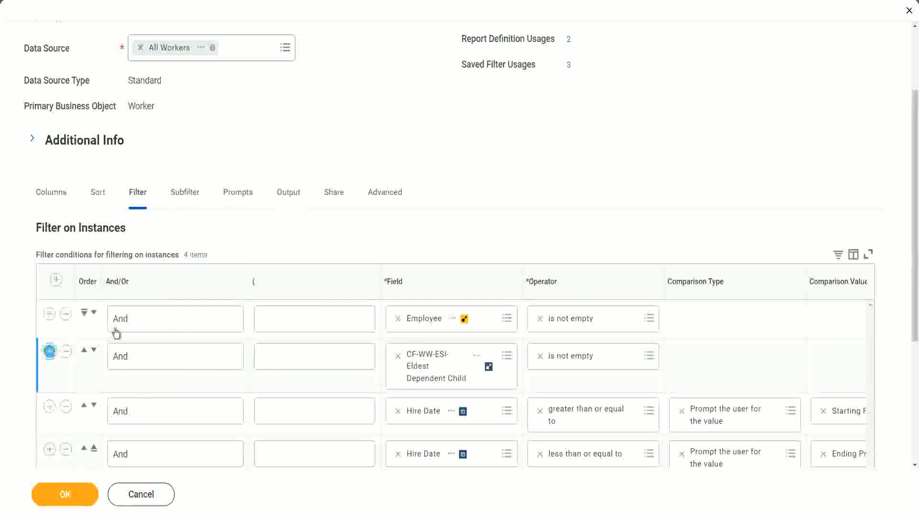
pyautogui.click(429, 411)
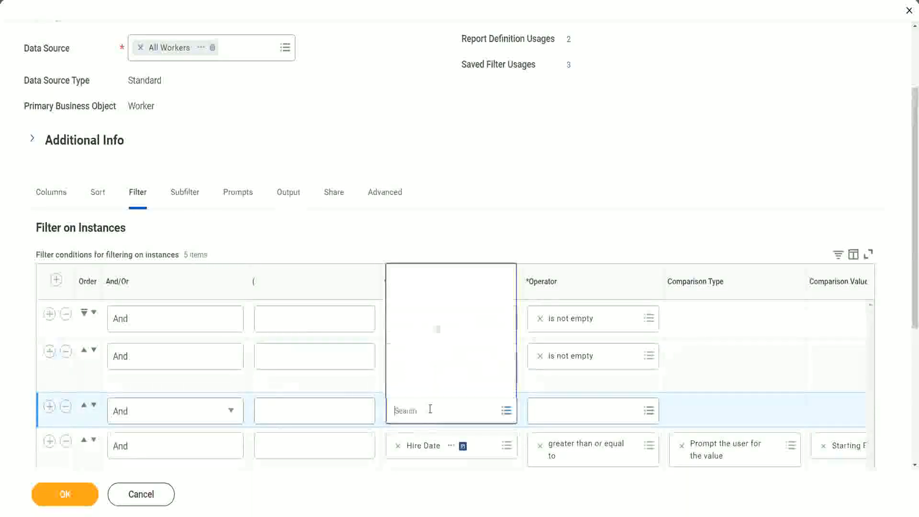
pyautogui.click(449, 277)
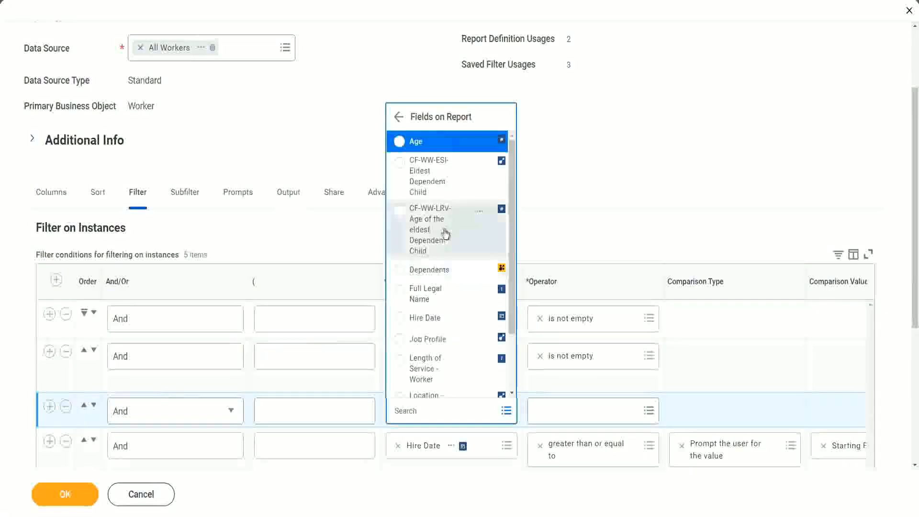
pyautogui.click(416, 226)
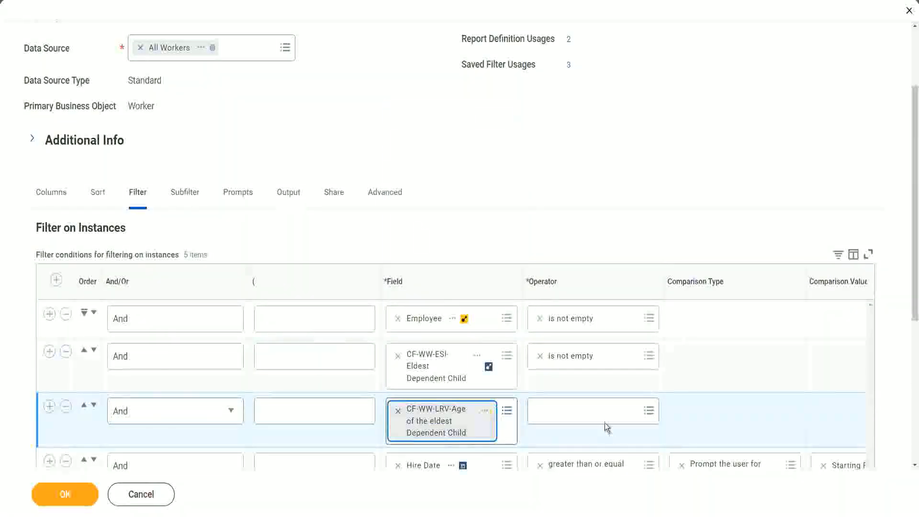
# Set the new age condition to less than or equal to 30, specified in the filter, and save the report
pyautogui.click(597, 410)
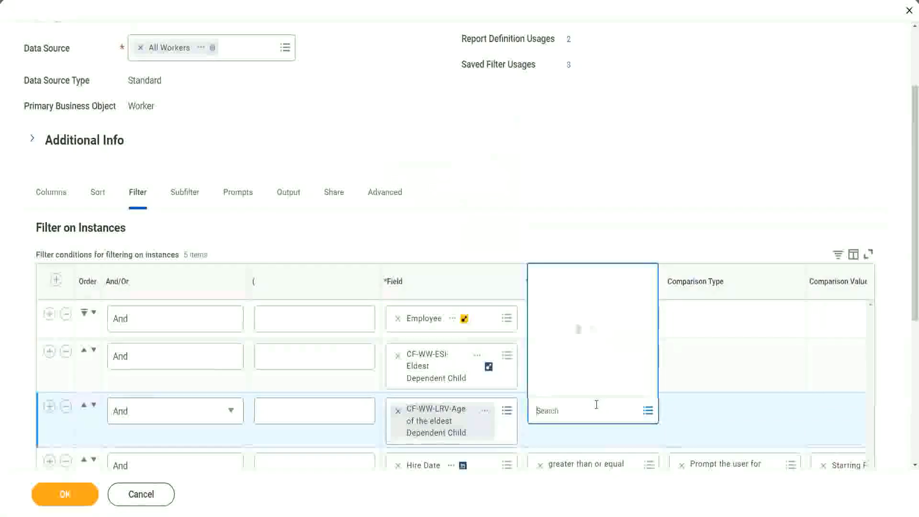
pyautogui.click(588, 365)
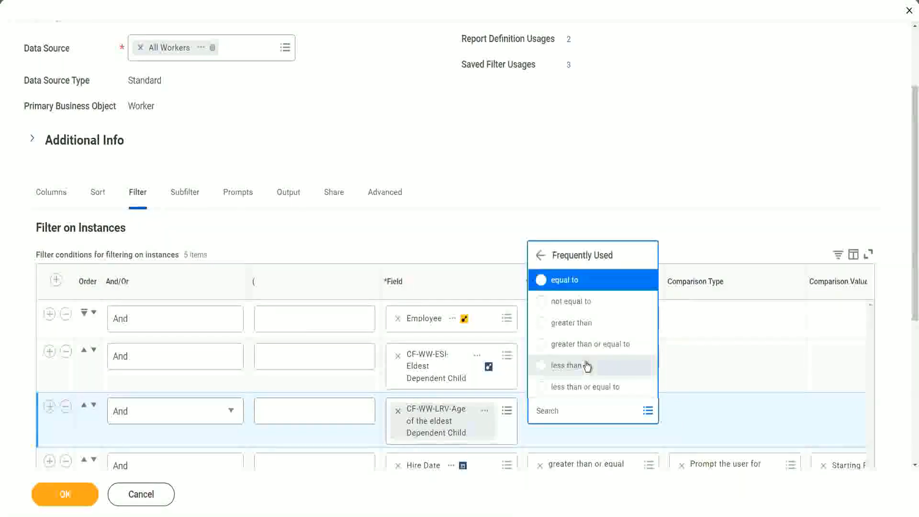
pyautogui.click(589, 387)
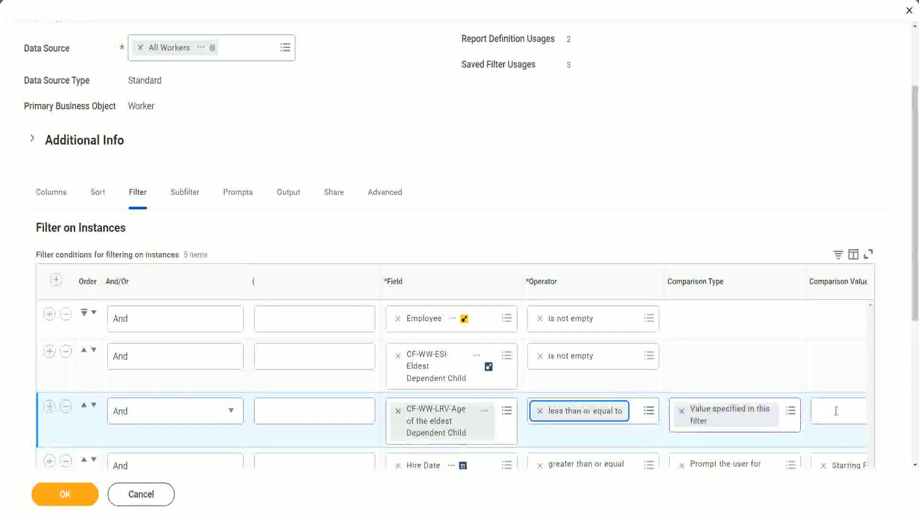
pyautogui.scroll(-2, 491, 439)
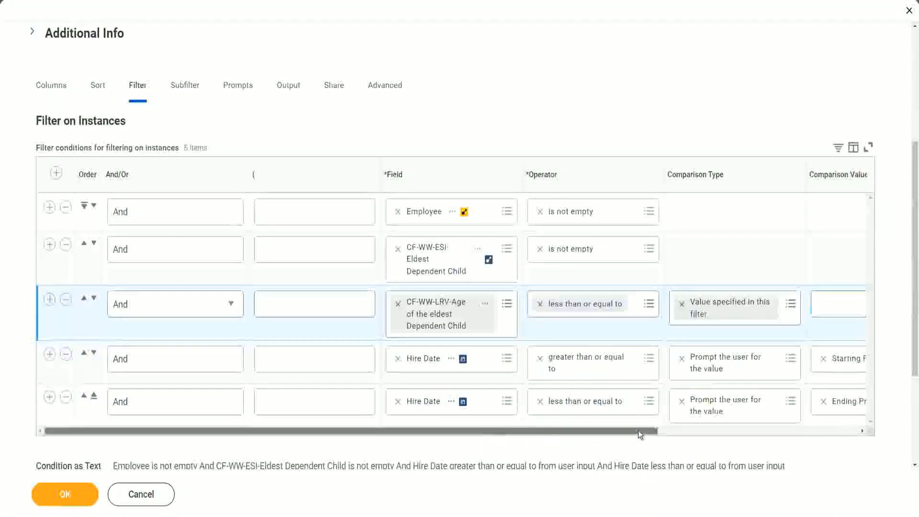
pyautogui.moveTo(639, 430); pyautogui.dragTo(838, 412)
pyautogui.click(675, 303)
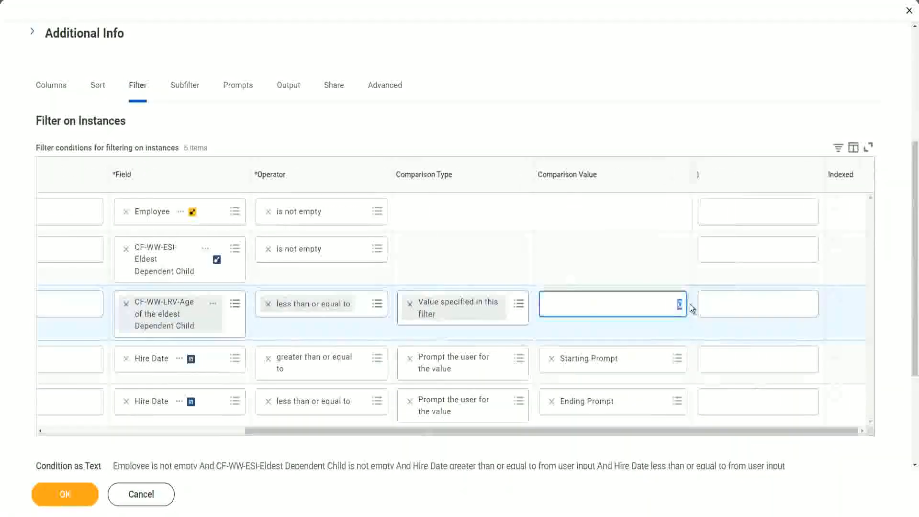
pyautogui.write('30')
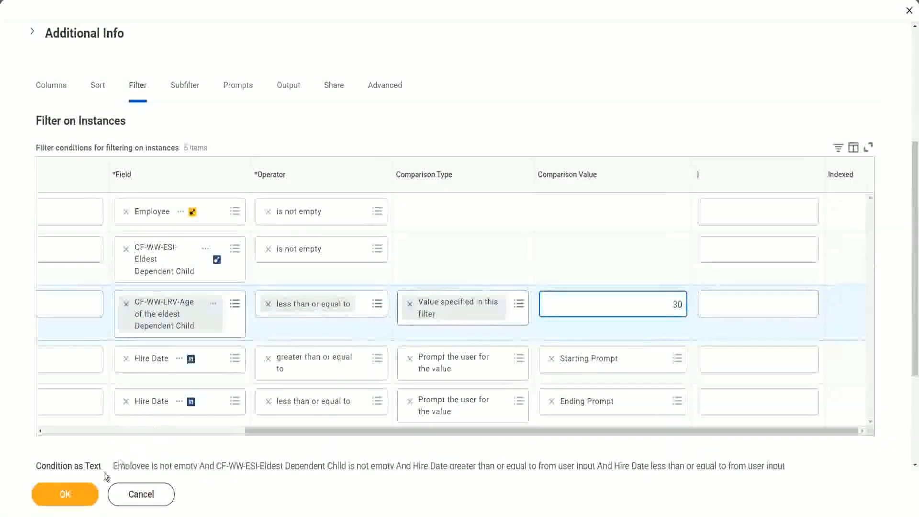
pyautogui.click(65, 497)
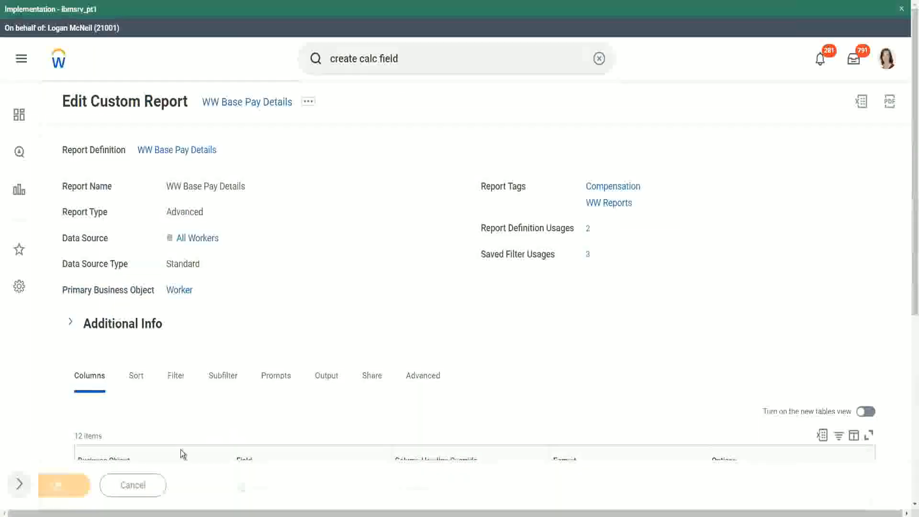
# Run the report with the saved filter 2000 and check the ages in the Age of the Eldest Dependent Child column
pyautogui.click(98, 488)
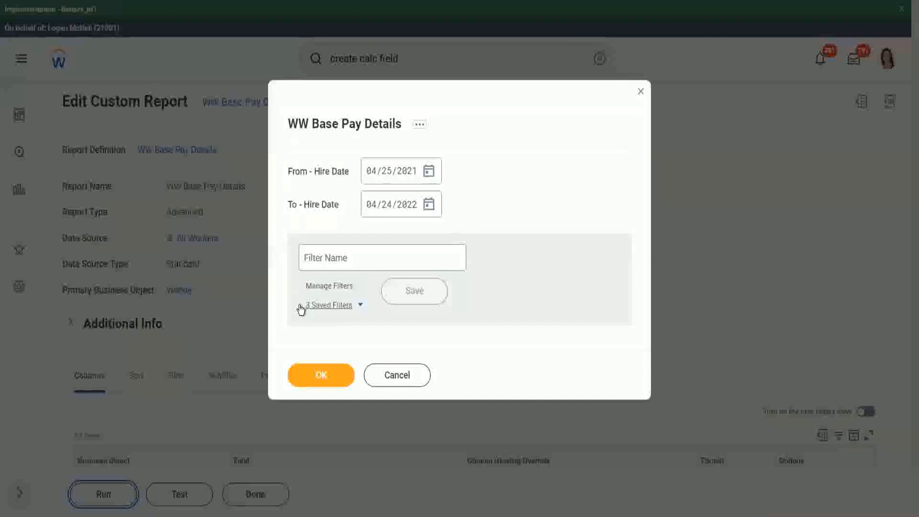
pyautogui.click(360, 306)
pyautogui.click(356, 343)
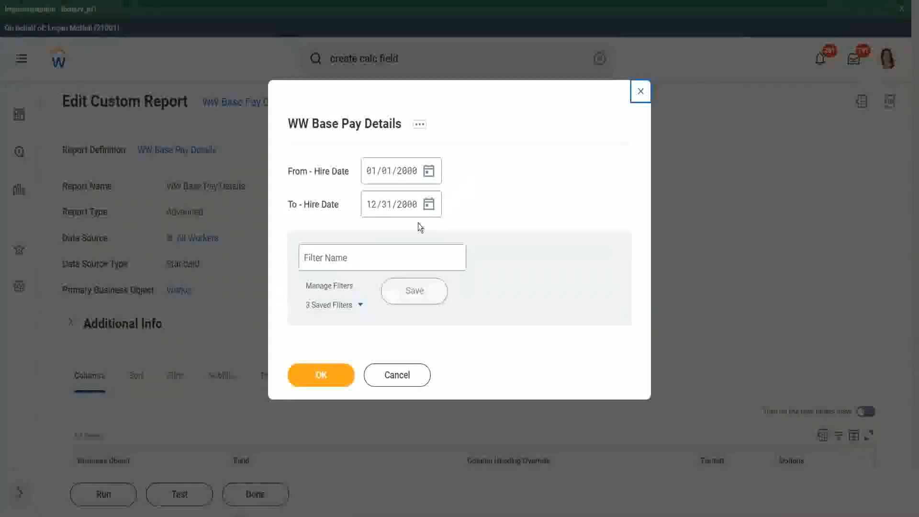
pyautogui.click(320, 377)
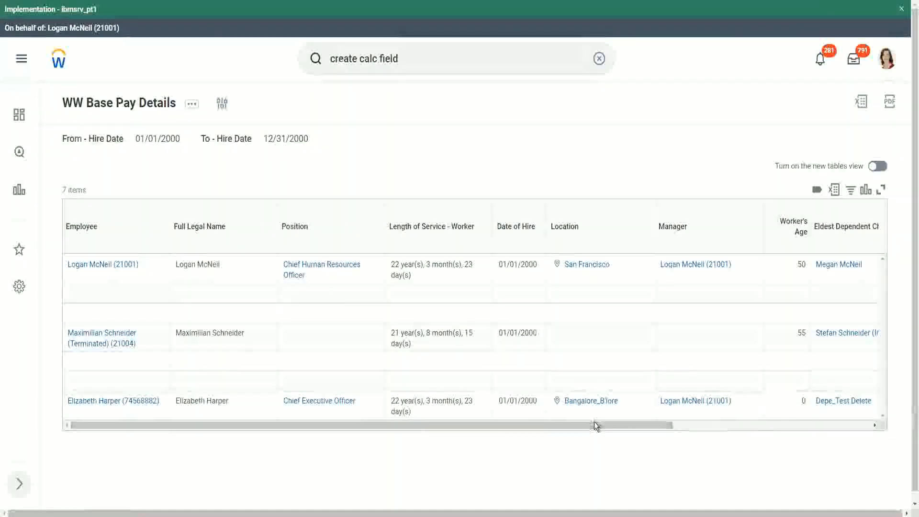
pyautogui.moveTo(594, 421); pyautogui.dragTo(783, 430)
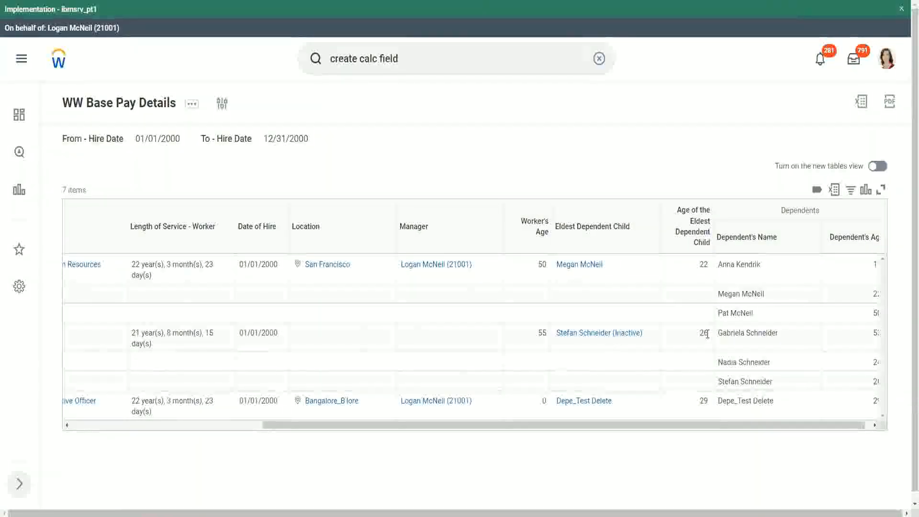
pyautogui.doubleClick(704, 401)
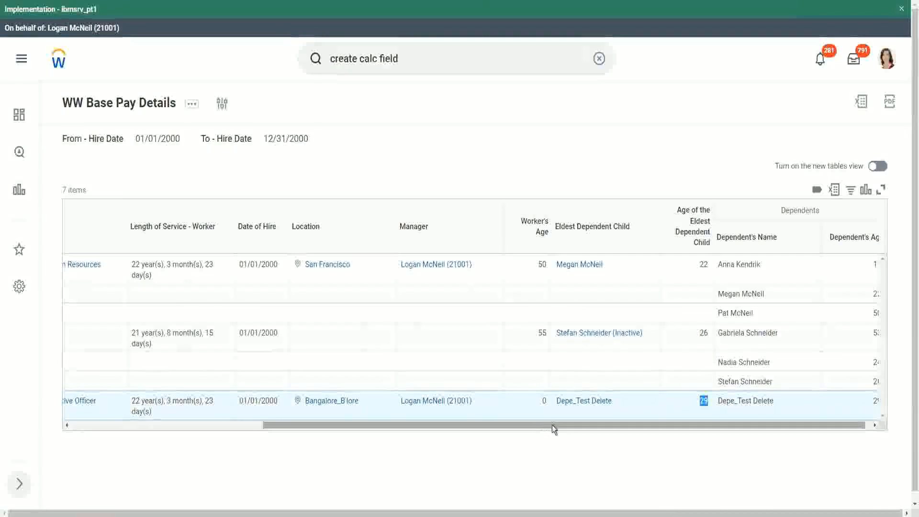
pyautogui.moveTo(551, 425); pyautogui.dragTo(263, 433)
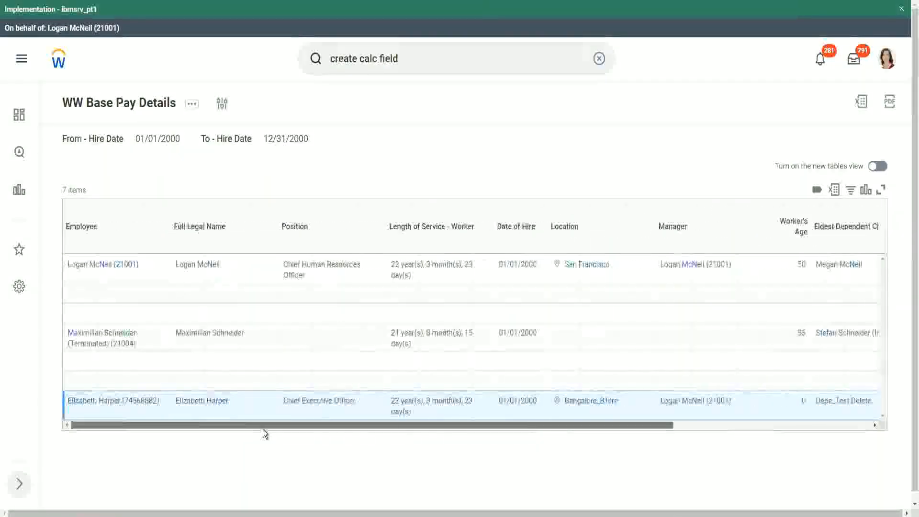